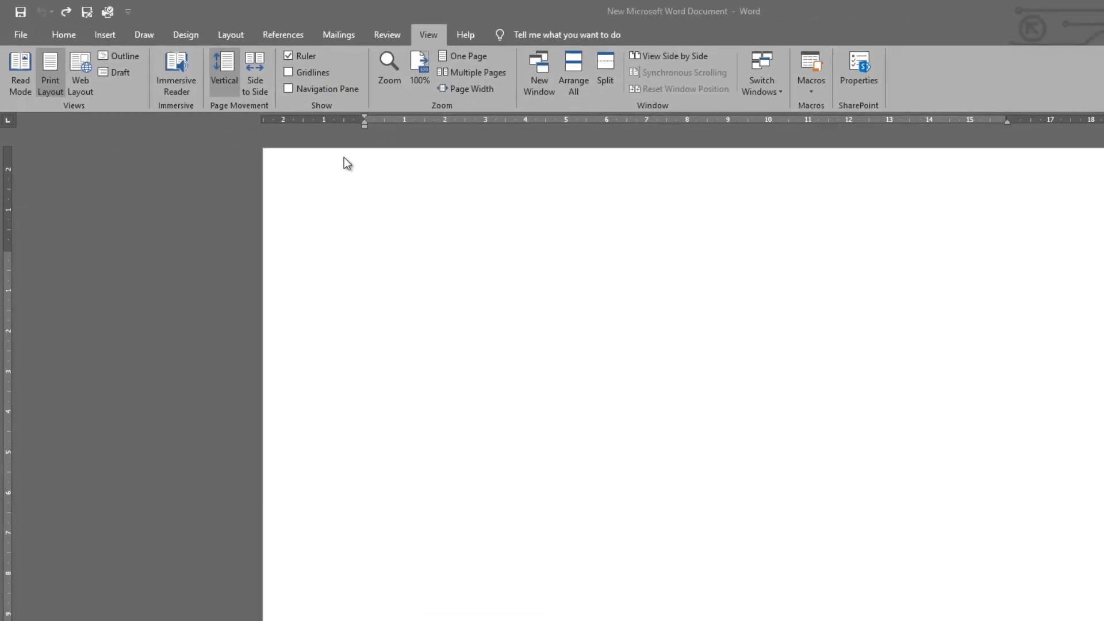
# Step: Review the page setup's margin and paper settings, including the available paper sizes, and close it with A4 kept
pyautogui.doubleClick(329, 120)
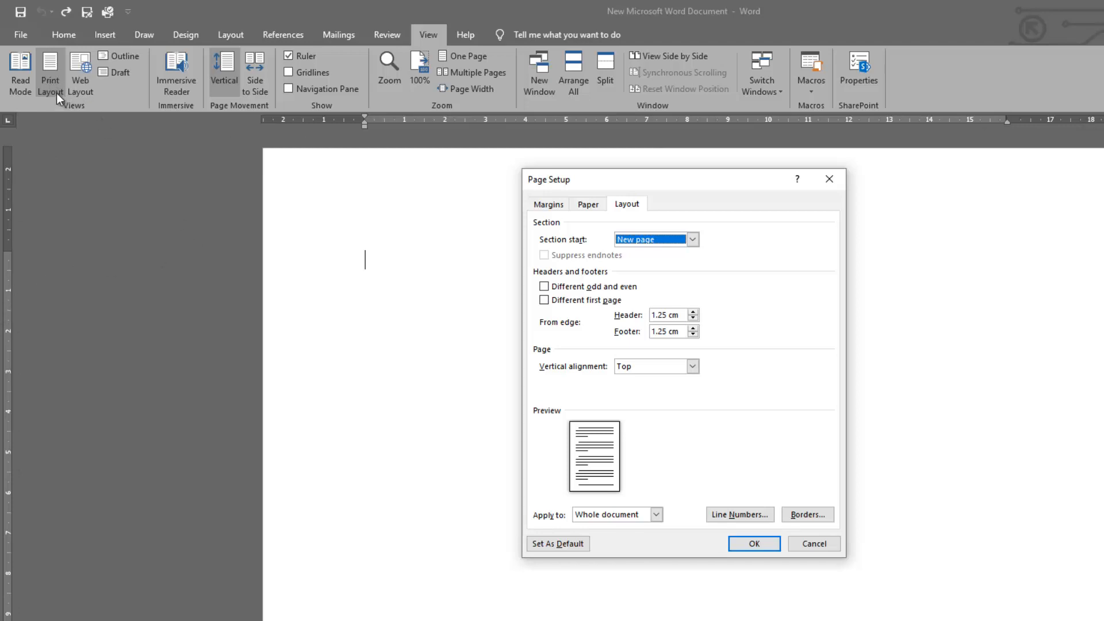
pyautogui.click(546, 206)
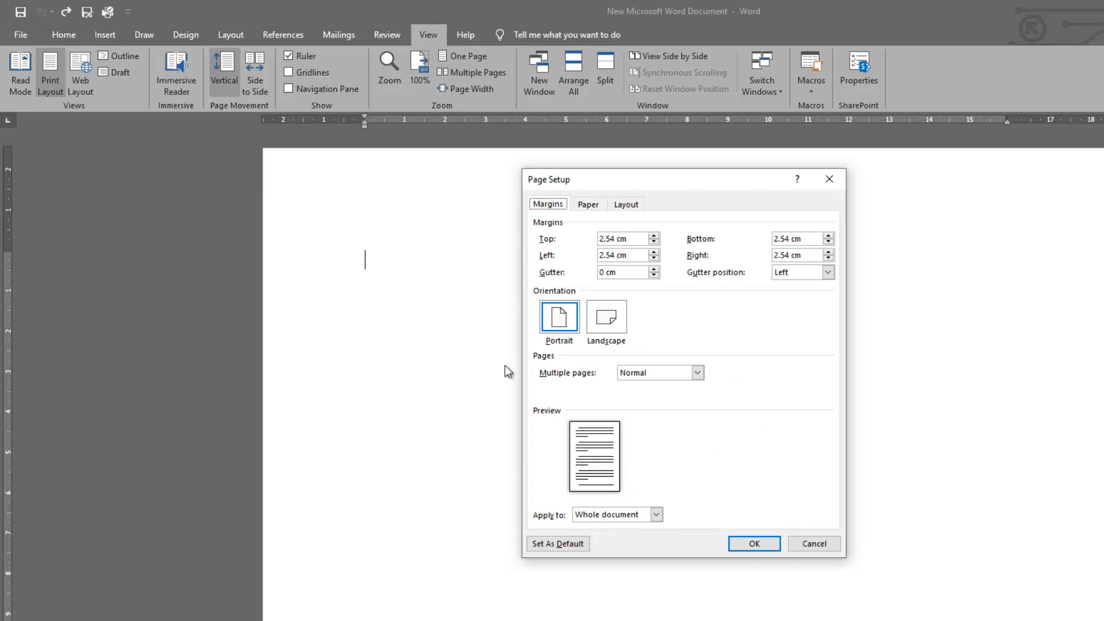
pyautogui.click(591, 207)
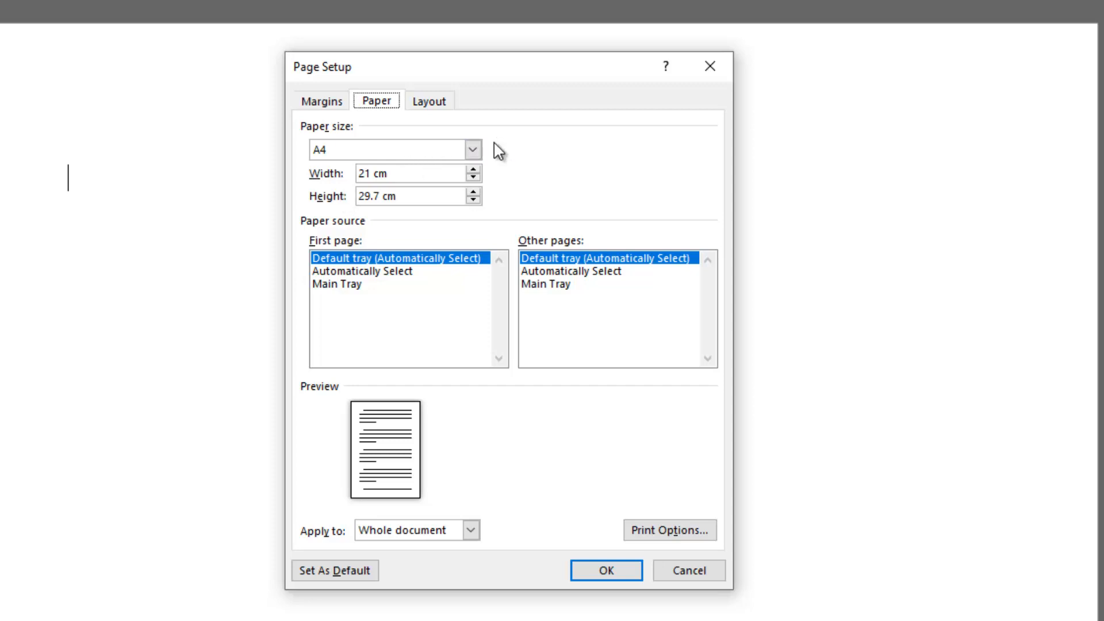
pyautogui.click(474, 150)
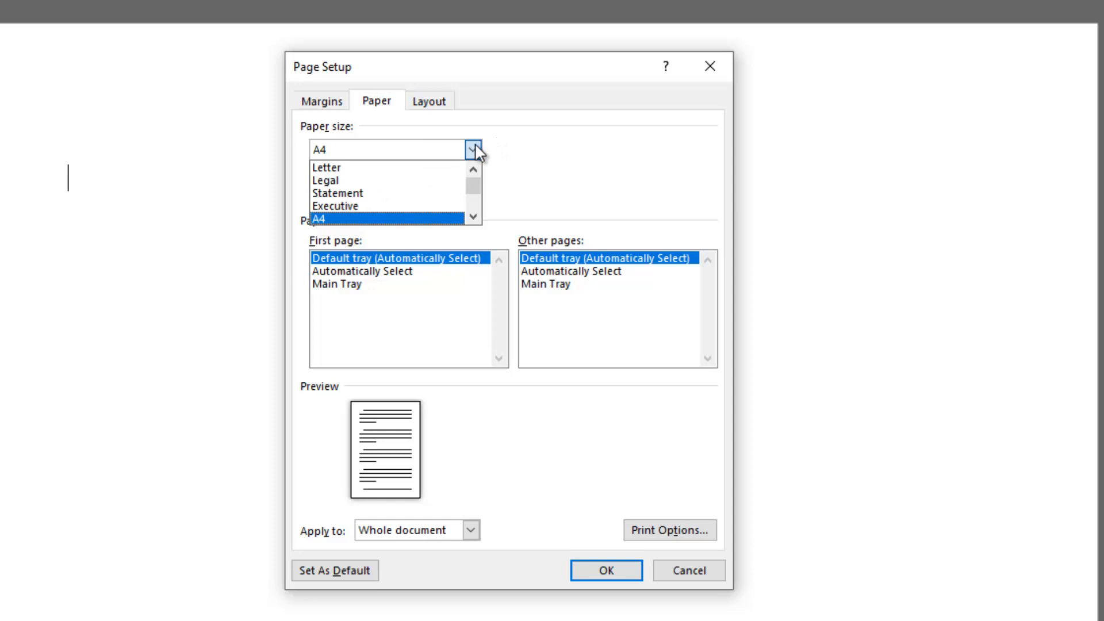
pyautogui.click(473, 150)
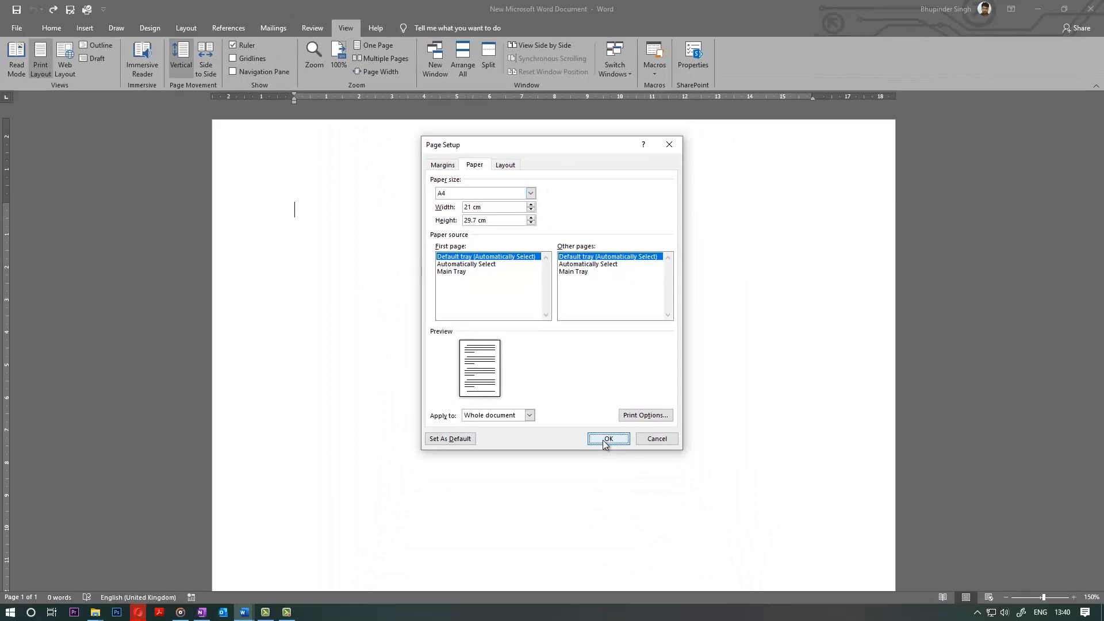
pyautogui.click(606, 571)
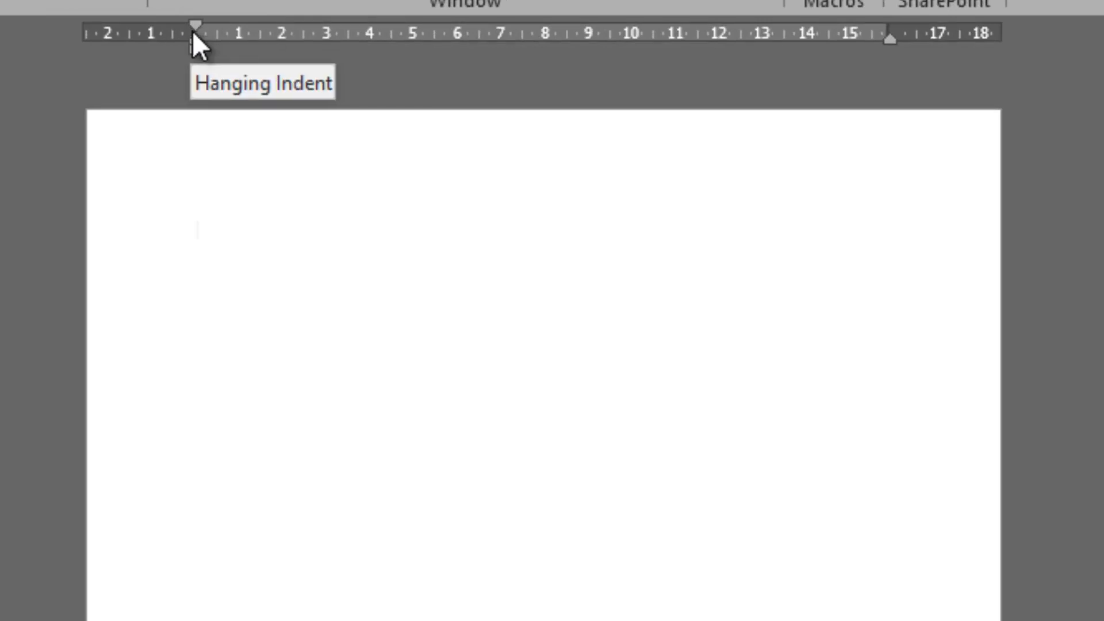
# Step: Use the ruler to widen the left page margin to about 5.5 cm, and bring it back to about 2.7 cm
pyautogui.moveTo(193, 30); pyautogui.dragTo(193, 30)
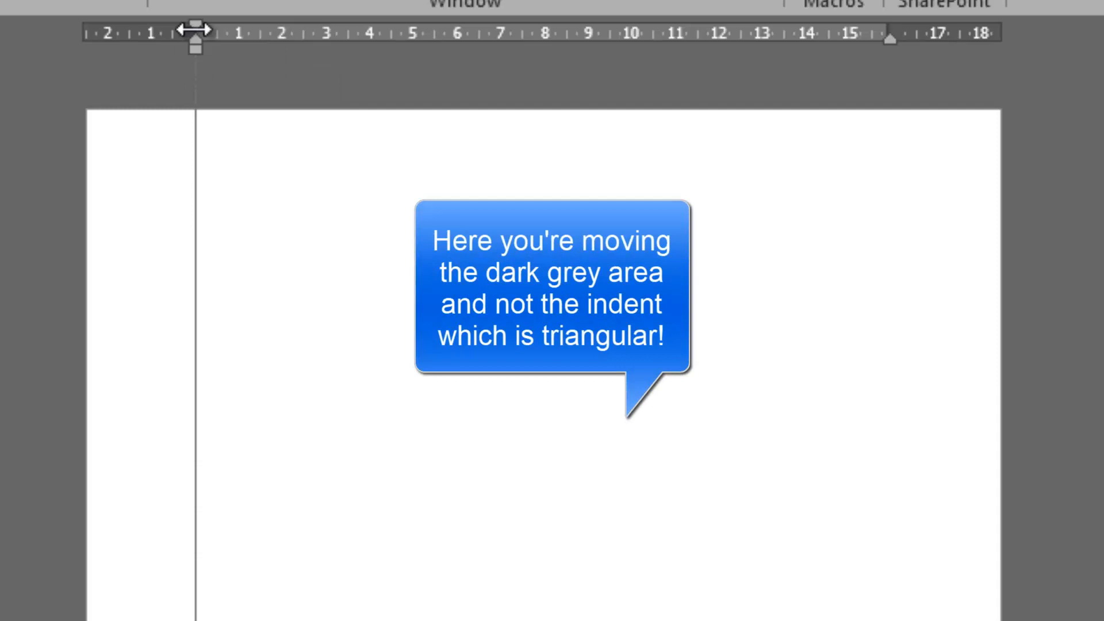
pyautogui.moveTo(194, 30); pyautogui.dragTo(203, 31)
pyautogui.moveTo(219, 31); pyautogui.dragTo(323, 36)
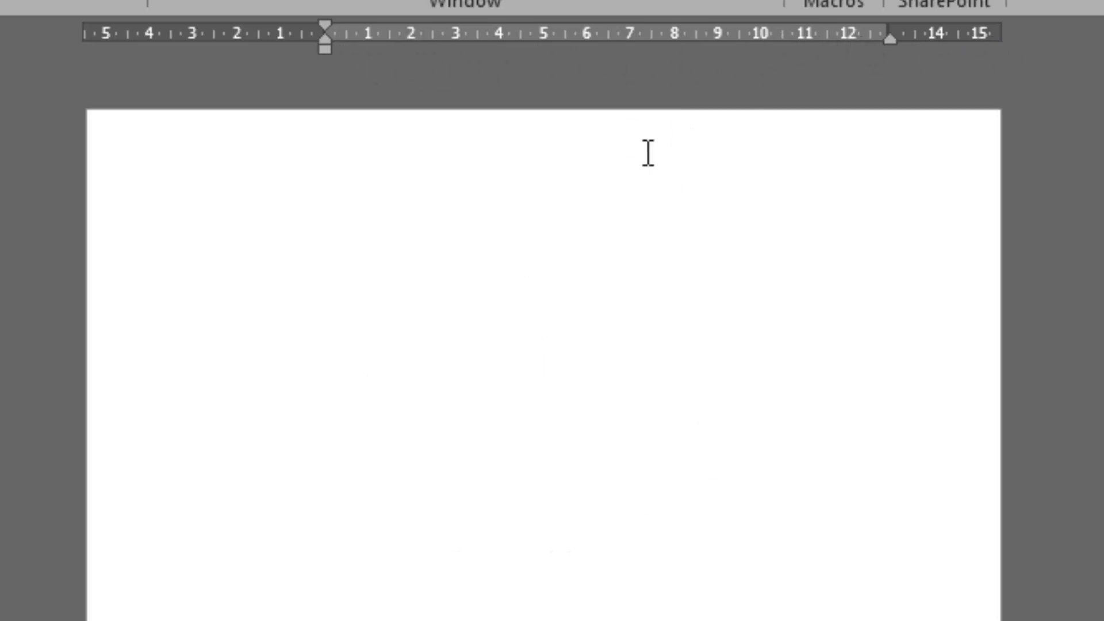
pyautogui.moveTo(324, 30); pyautogui.dragTo(208, 35)
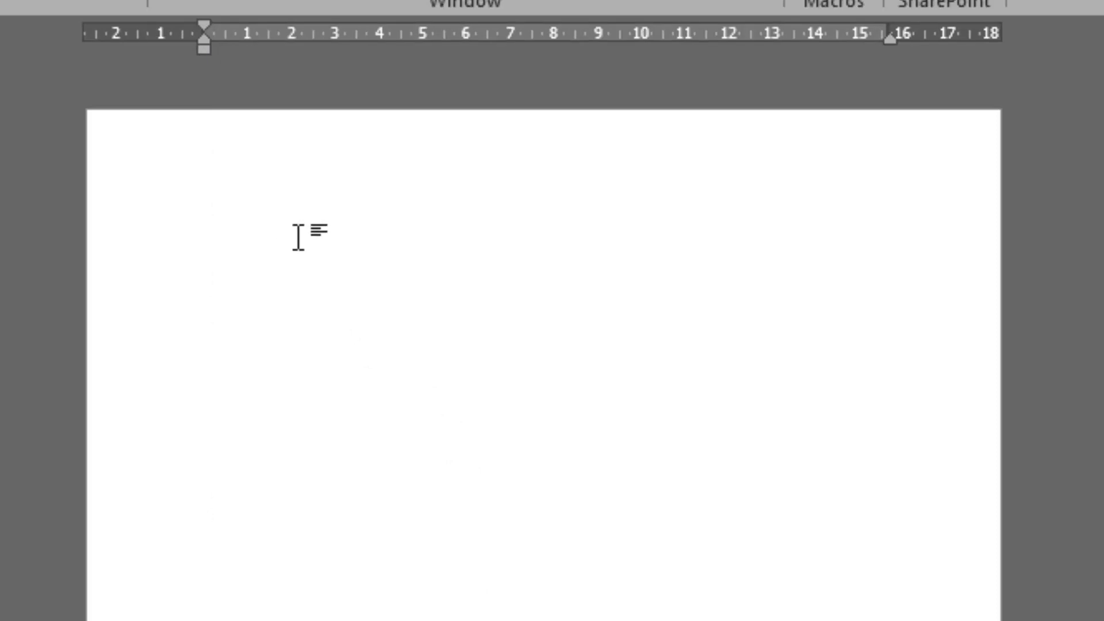
# Step: Paste the sample text about the missing DVD sound into the document and split it into two paragraphs before "In my search"
pyautogui.write('The reason why I made this video was that a few of my viewers commented that after copying the videos from a DVD, the sound was not working if played by film & tv app or movie & tv or even windows media player. I did a lot of research to find the right solution. In my search, I tried K-Light Codec, various different converters, I used used VLC to convert it to various different formats. But none of them worked. I almost lost my hopes for finding a feasible solution until I came across this free software called Any Video Converter. I also hope this solution helps you to solve your sound problem.')
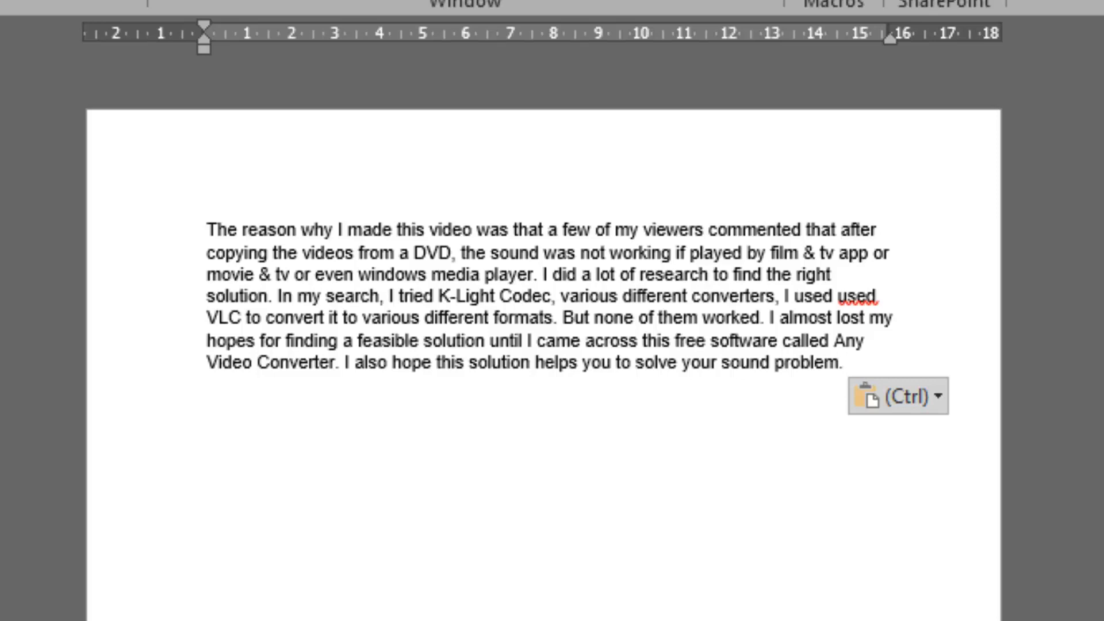
pyautogui.scroll(2, 552, 311)
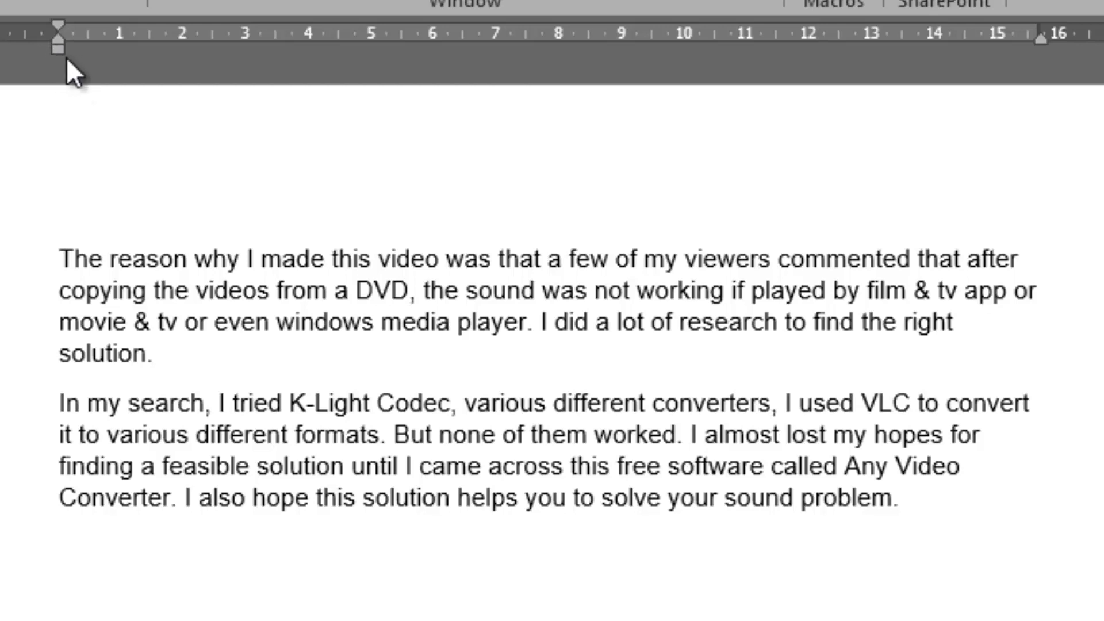
# Step: Set the first-line indent and the hanging indent of both paragraphs to about 1.75 cm on the ruler
pyautogui.hotkey('ctrl', 'a')
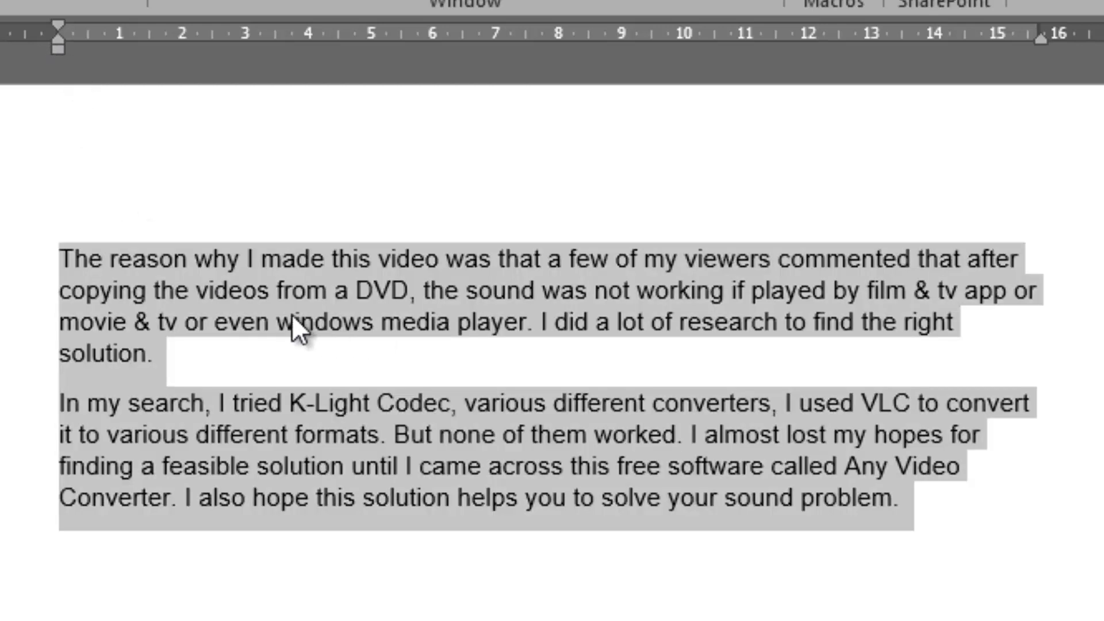
pyautogui.click(152, 258)
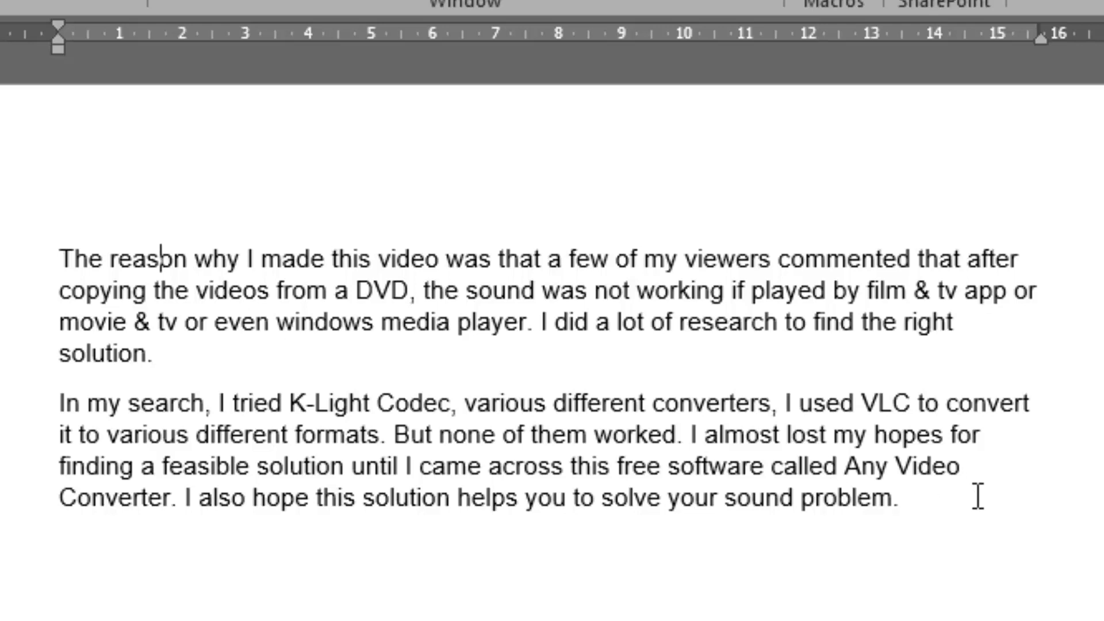
pyautogui.moveTo(943, 498); pyautogui.dragTo(10, 246)
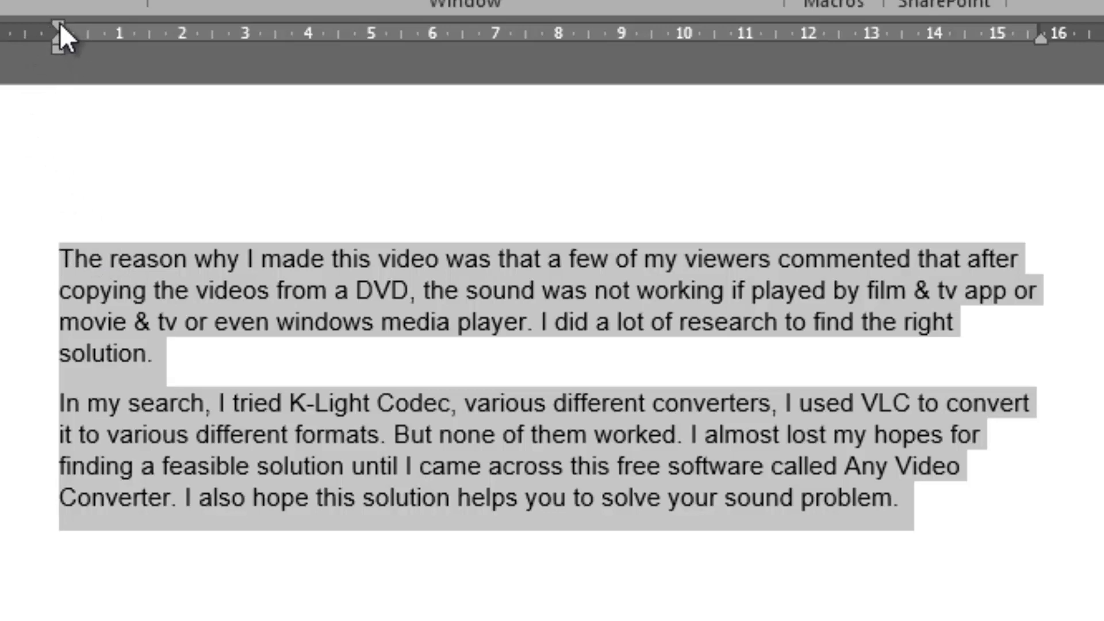
pyautogui.moveTo(60, 24); pyautogui.dragTo(174, 41)
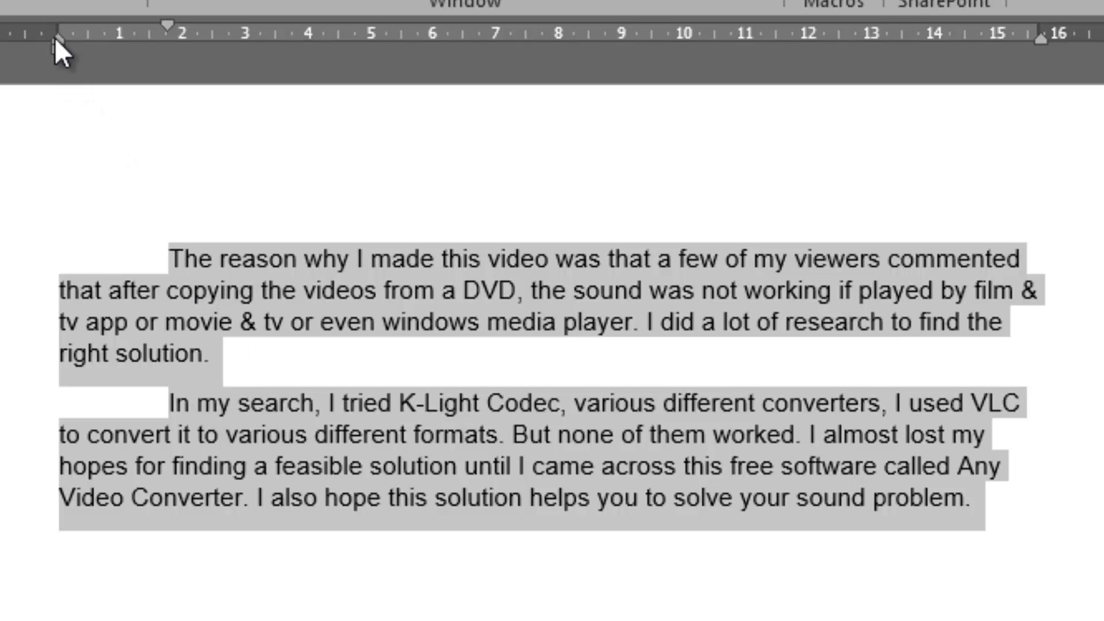
pyautogui.moveTo(55, 39); pyautogui.dragTo(165, 53)
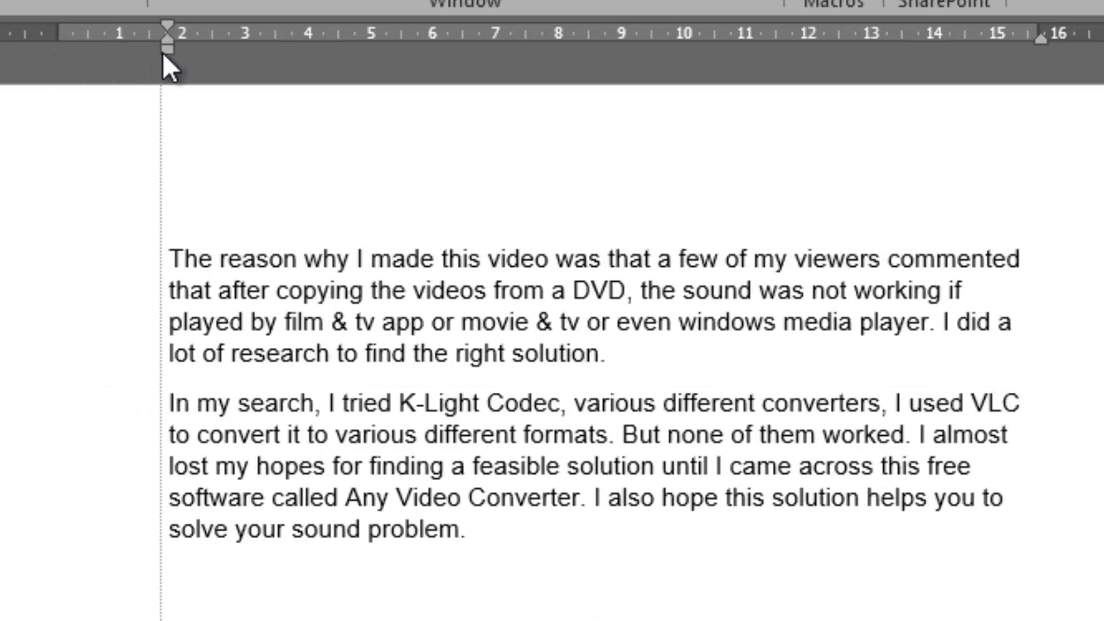
# Step: Move the left indent of both paragraphs back to 0 cm on the ruler
pyautogui.hotkey('ctrl', 'a')
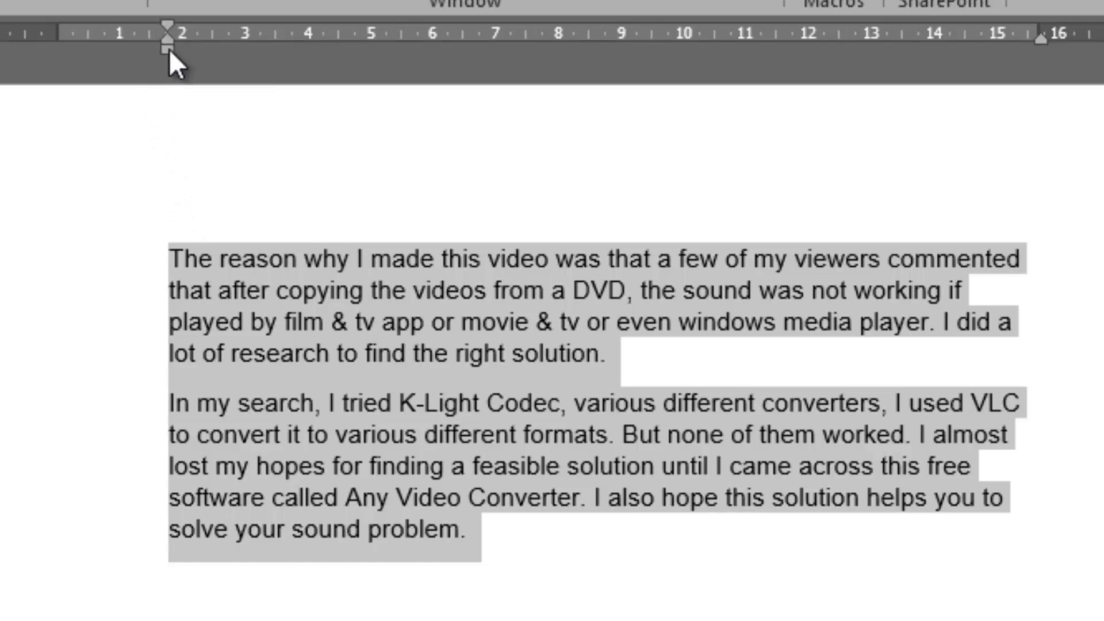
pyautogui.moveTo(169, 50); pyautogui.dragTo(58, 53)
pyautogui.click(347, 371)
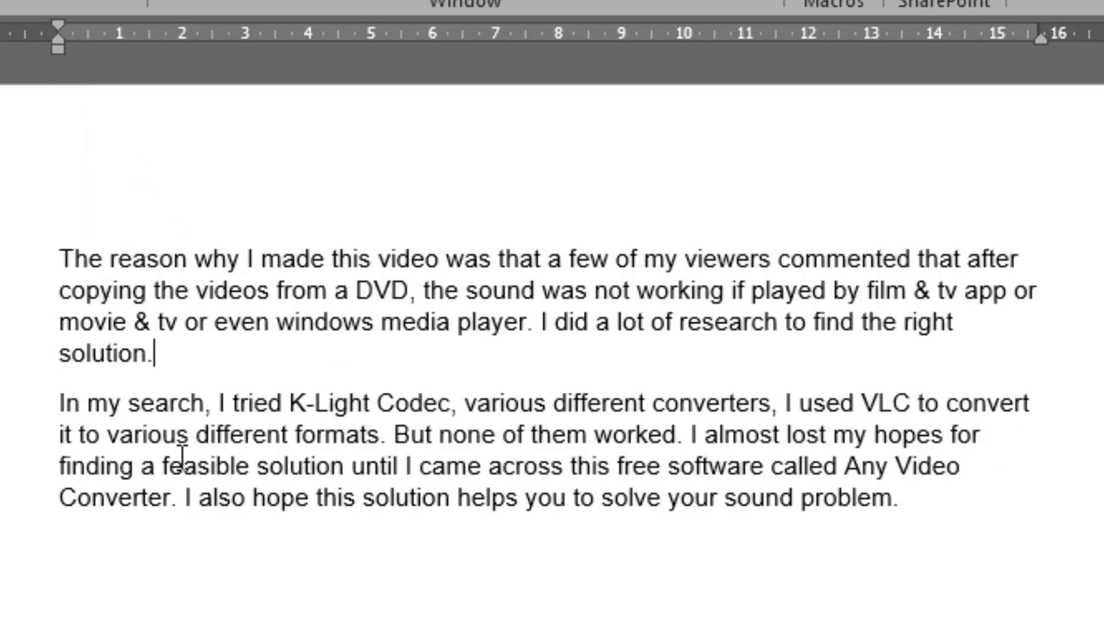
pyautogui.click(52, 403)
pyautogui.moveTo(56, 25)
pyautogui.mouseDown()
pyautogui.moveTo(119, 23)
pyautogui.moveTo(62, 21)
pyautogui.moveTo(61, 45)
pyautogui.moveTo(206, 47)
pyautogui.moveTo(61, 60)
pyautogui.mouseUp()
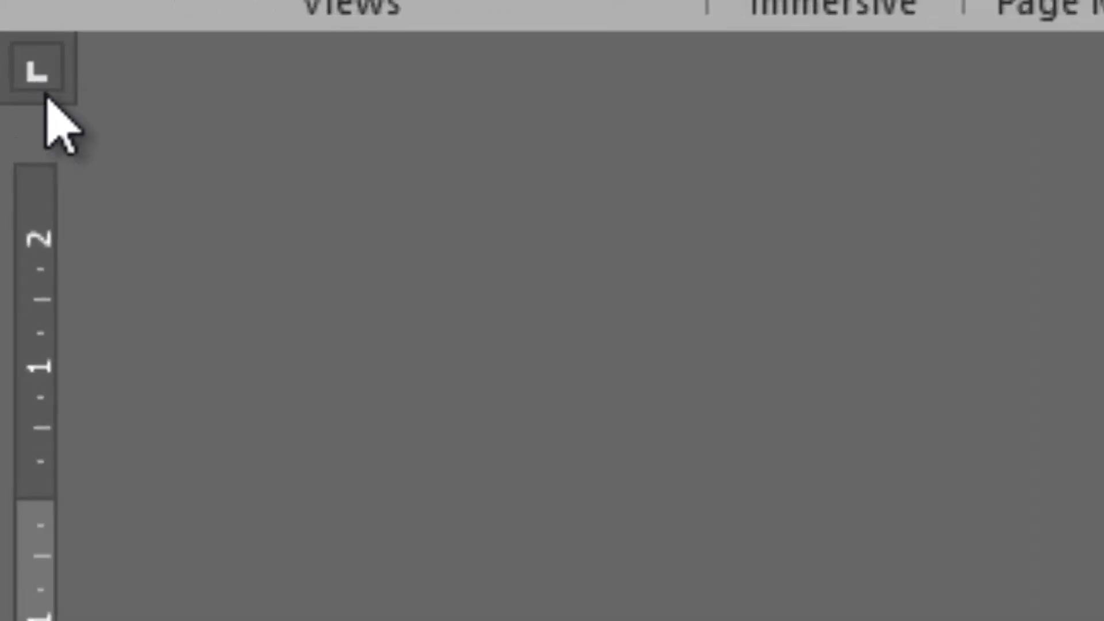
# Step: Try a default tab indent on the first paragraph's opening line, remove it, and clear the tab stop at about 5.5 cm
pyautogui.press('Tab')
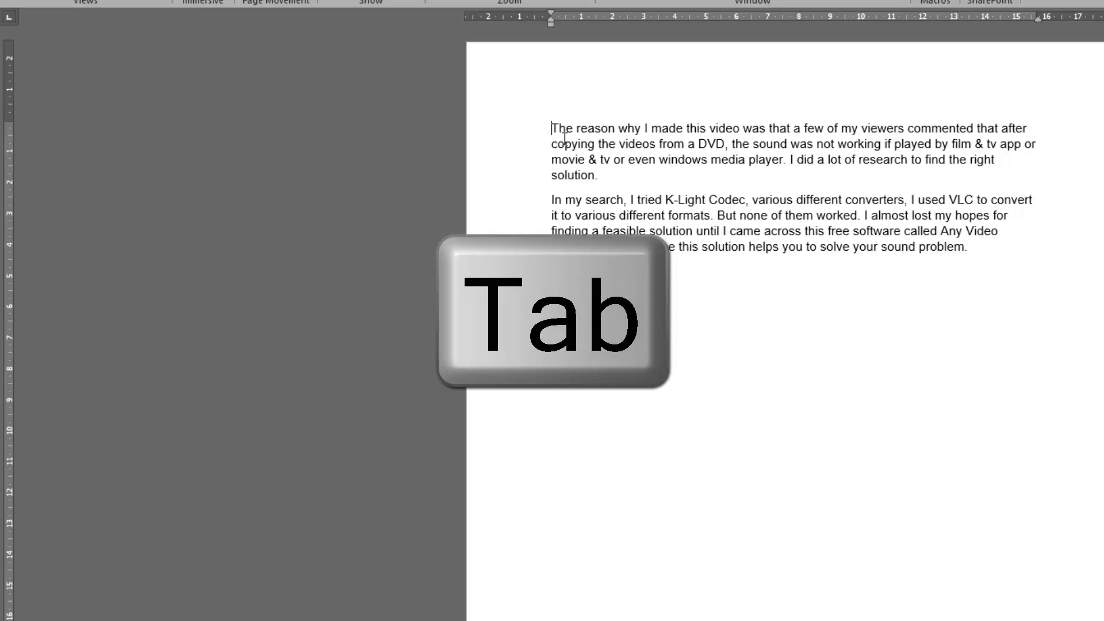
pyautogui.press('Tab')
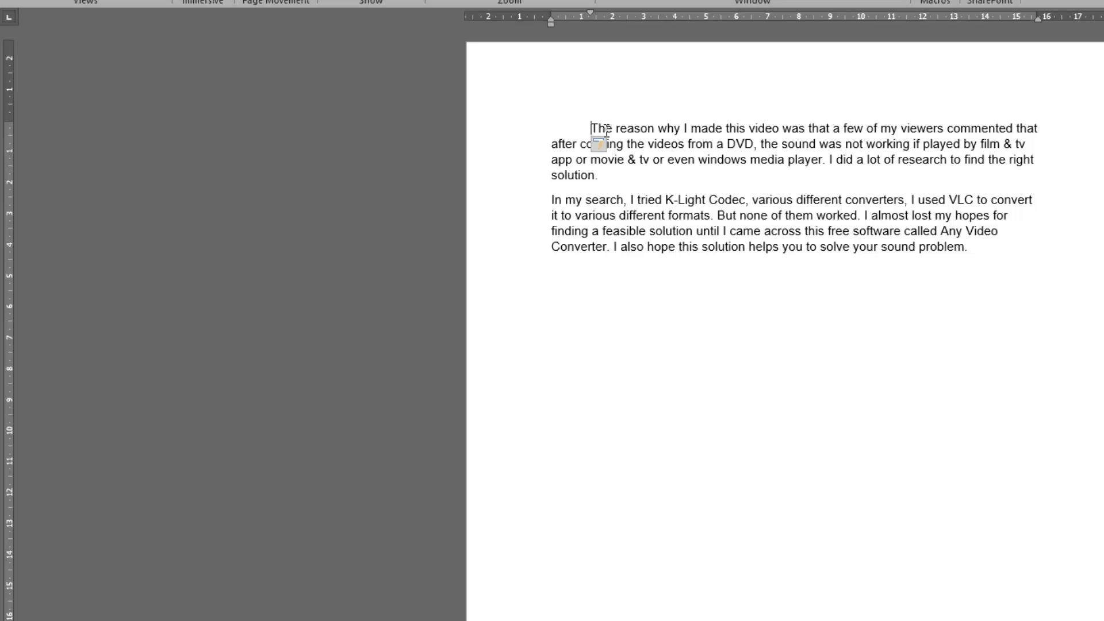
pyautogui.press('BackSpace')
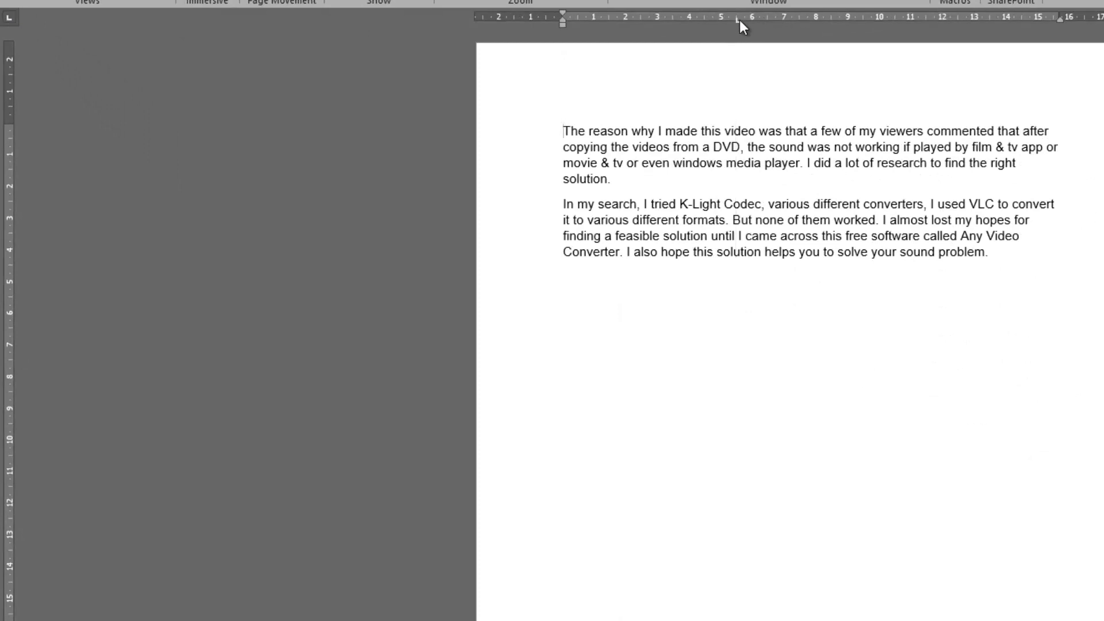
pyautogui.moveTo(737, 21); pyautogui.dragTo(547, 42)
# Step: Cycle the ruler's tab selector through the center, right, decimal, bar and indent types, and return to the left tab
pyautogui.click(10, 19)
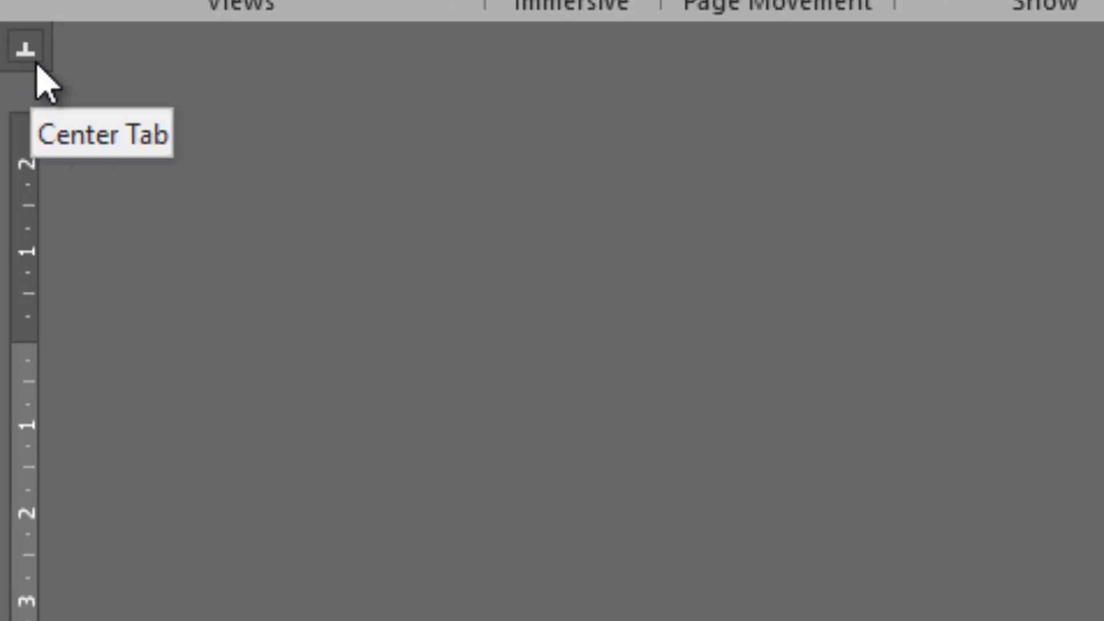
pyautogui.click(25, 51)
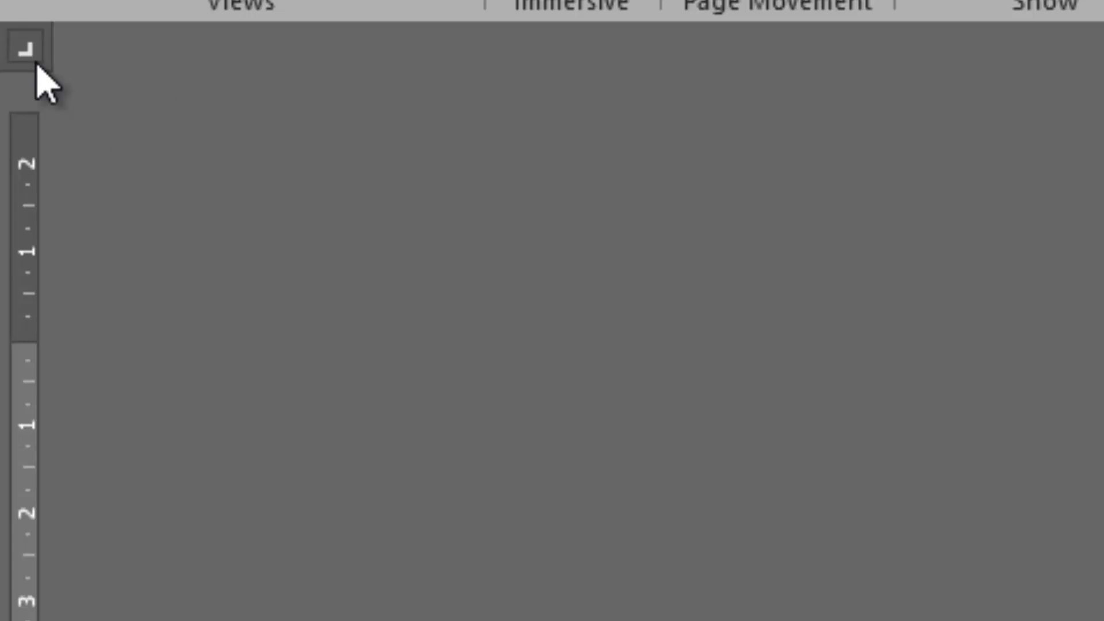
pyautogui.click(35, 63)
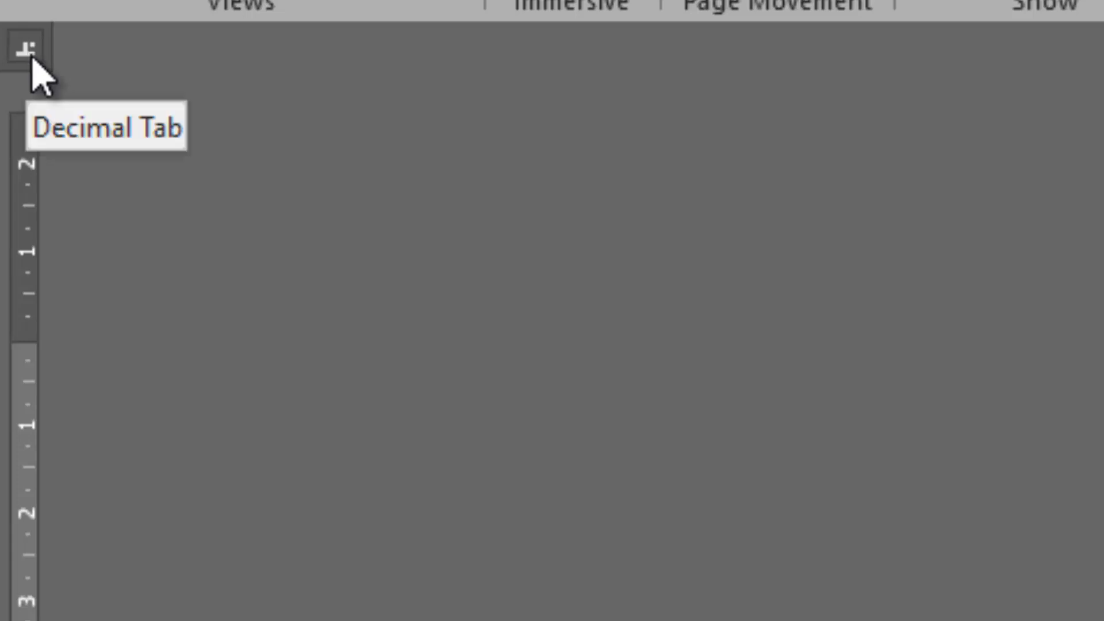
pyautogui.click(37, 49)
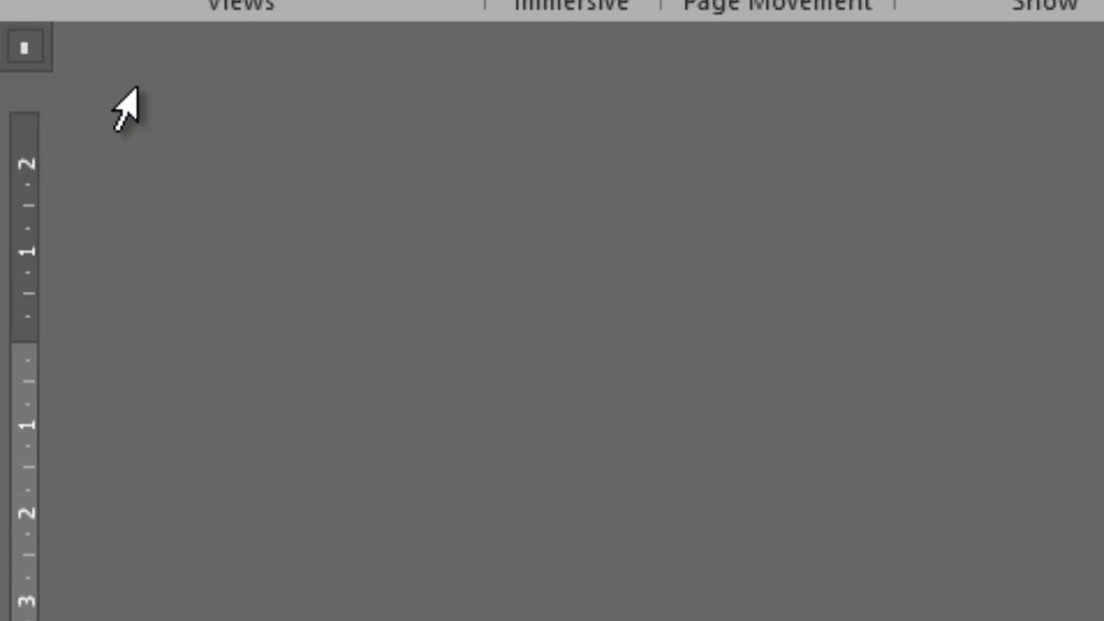
pyautogui.click(43, 60)
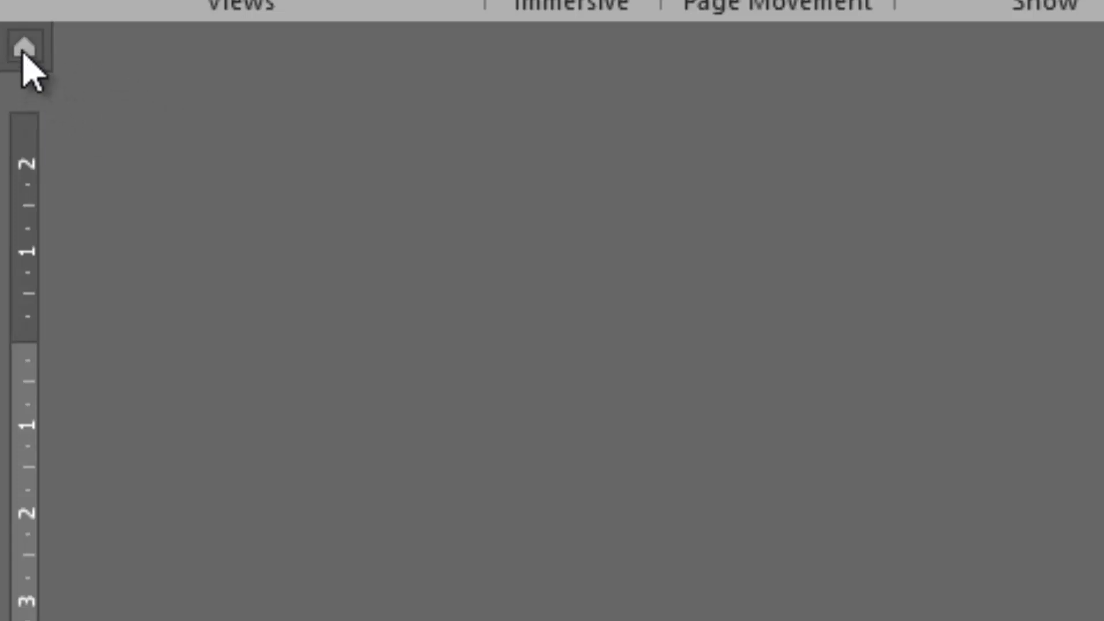
pyautogui.click(23, 51)
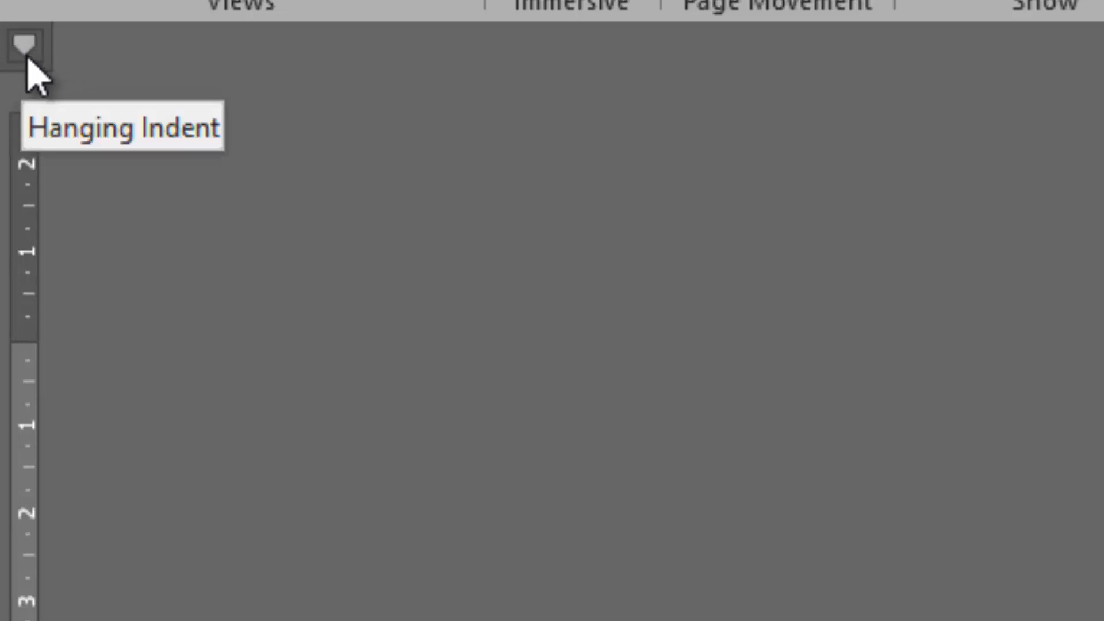
pyautogui.click(25, 53)
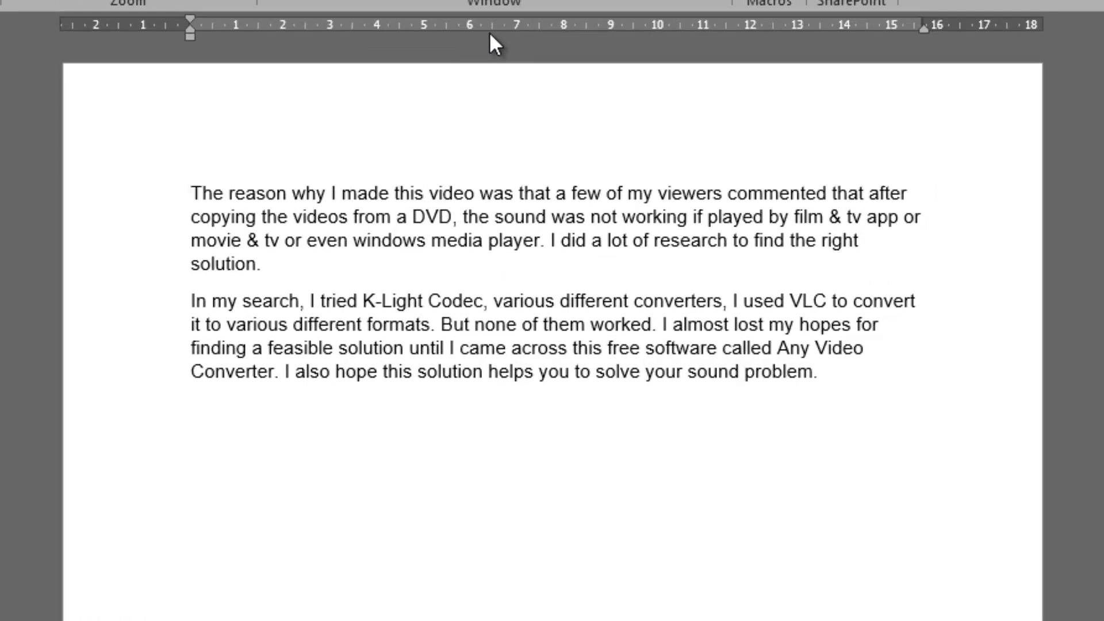
# Step: Align the first paragraph's opening line to a new left tab stop at about 6.5 cm and indent its remaining lines about 1.25 cm
pyautogui.click(491, 29)
pyautogui.press('Tab')
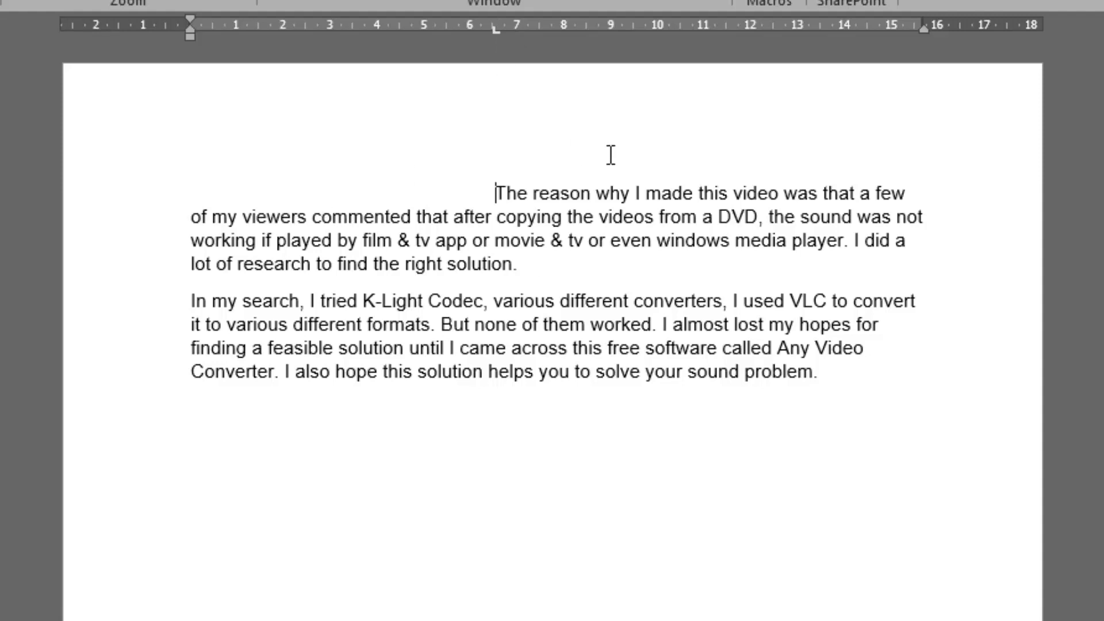
pyautogui.click(191, 216)
pyautogui.press('Tab')
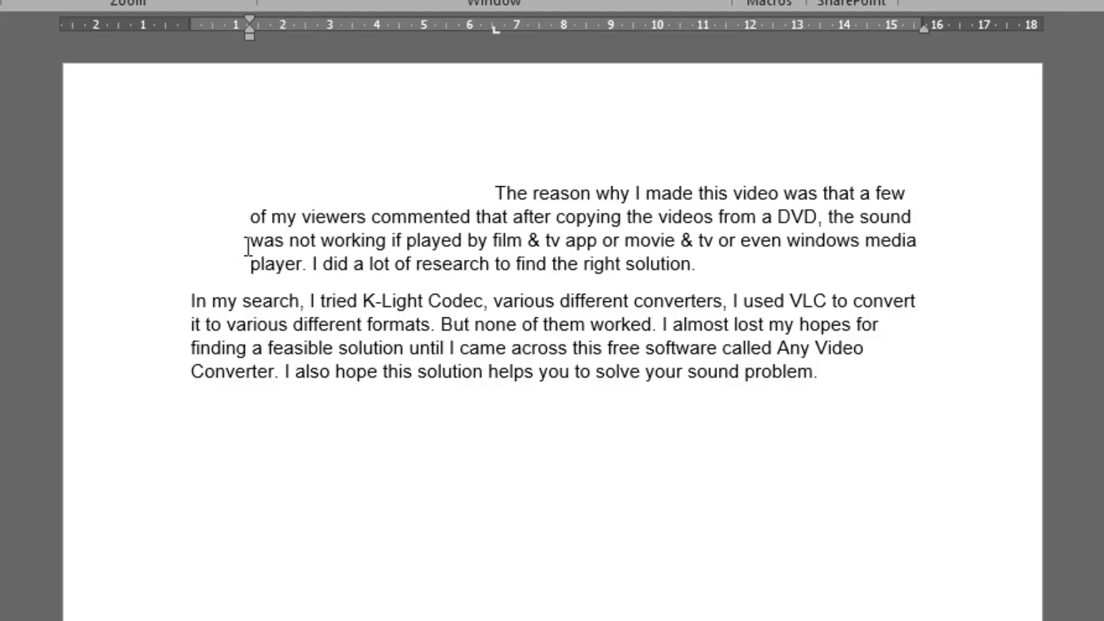
# Step: Try a default tab indent on the second paragraph's first line, remove it, and return to the first paragraph's second line
pyautogui.click(192, 296)
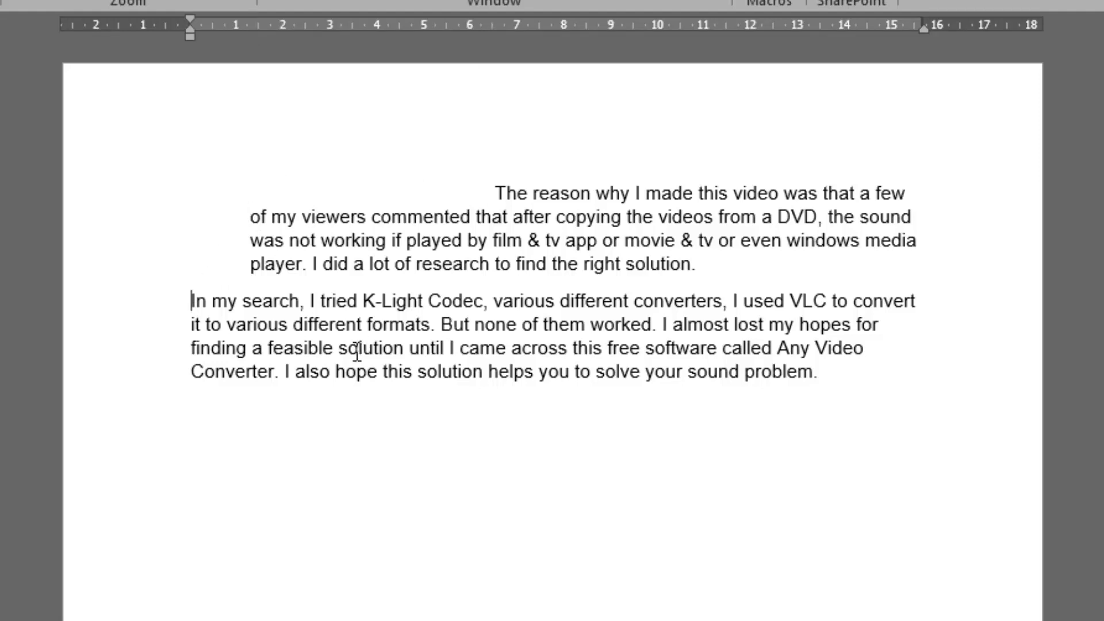
pyautogui.press('Tab')
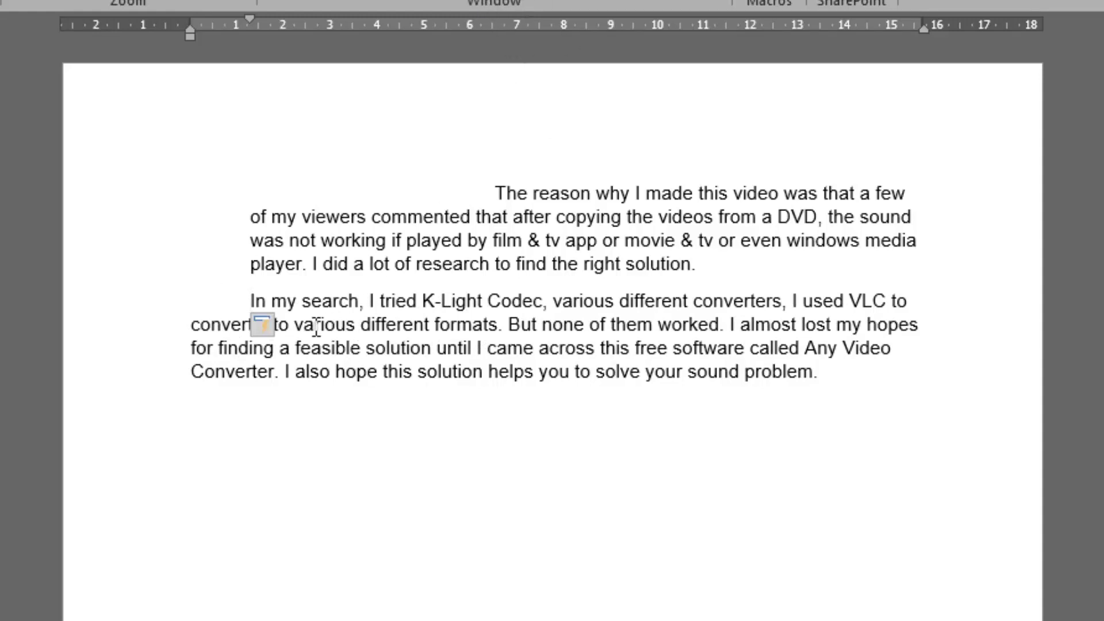
pyautogui.press('BackSpace')
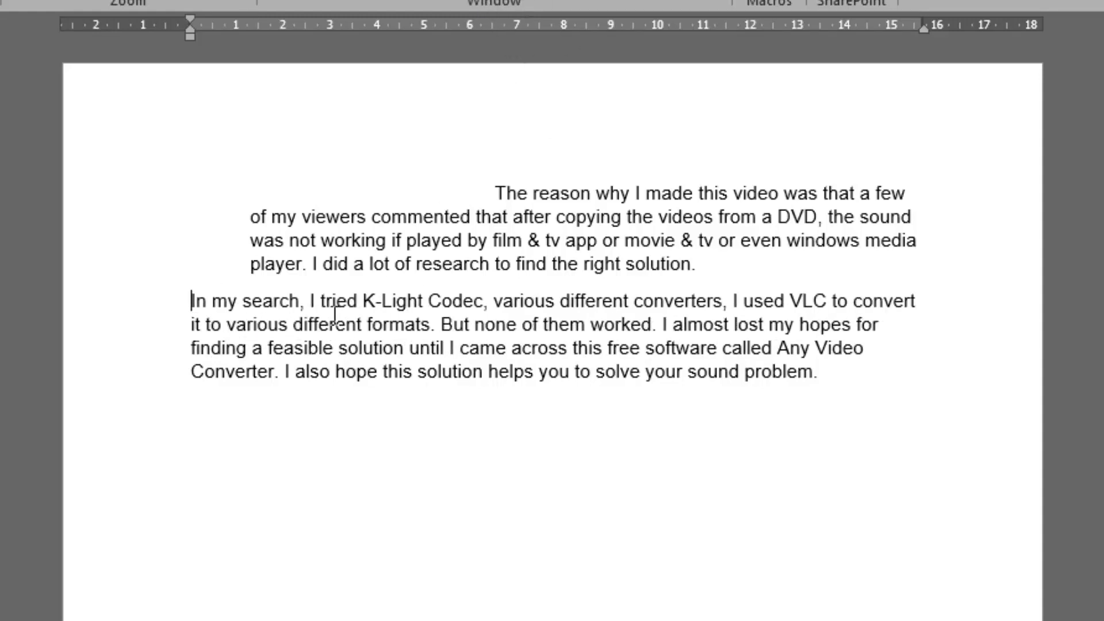
pyautogui.click(251, 219)
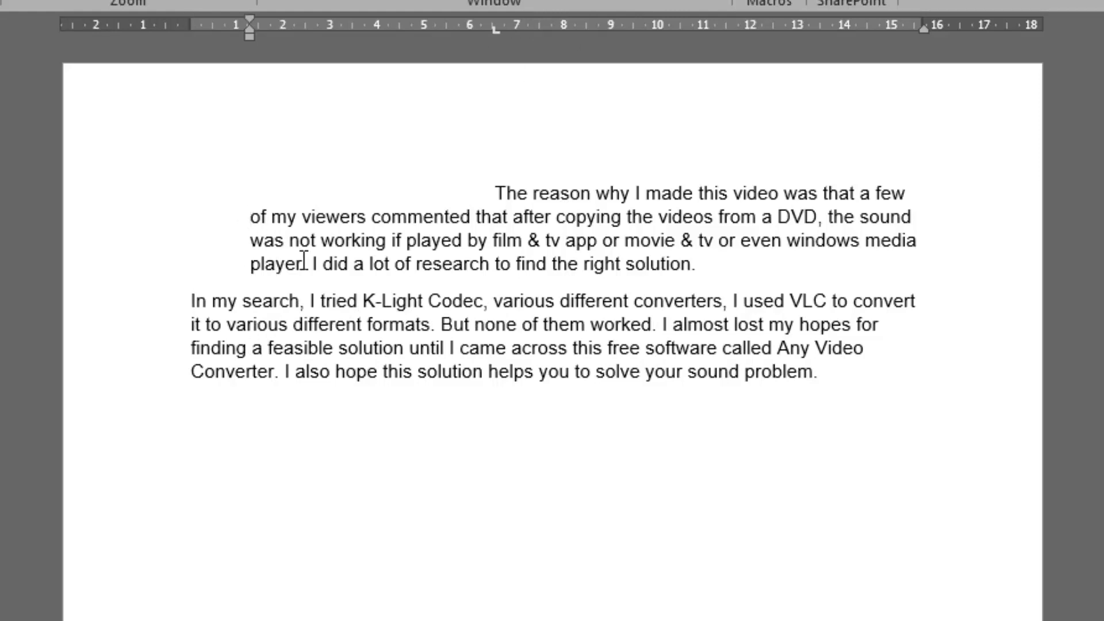
# Step: Start a new paragraph at "of my viewers" and align its first line to a left tab stop at about 4.5 cm
pyautogui.press('Return')
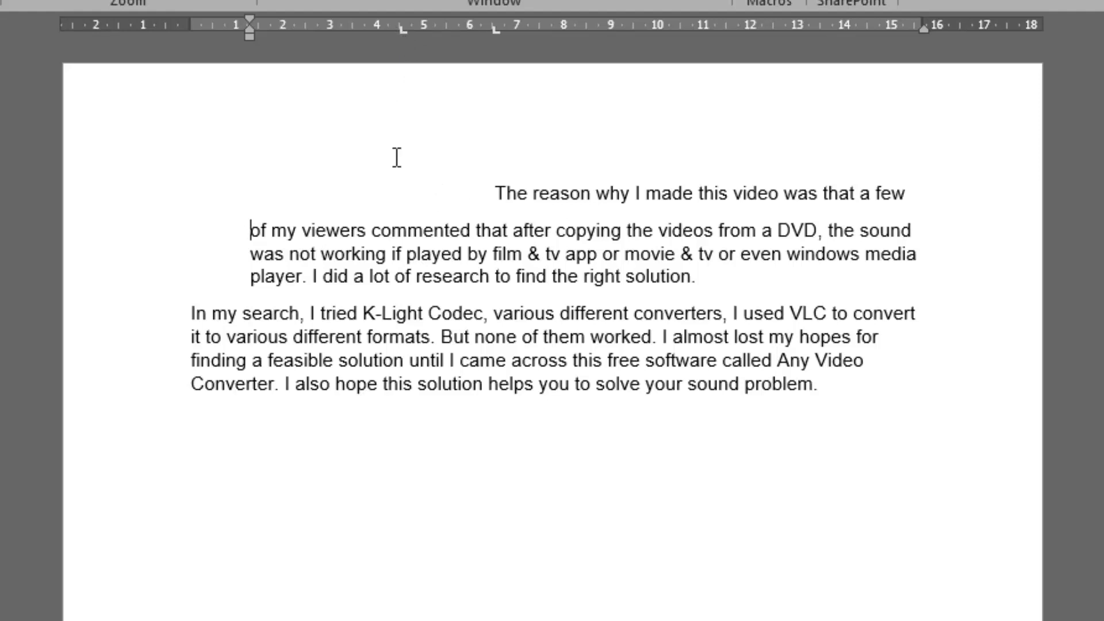
pyautogui.press('Tab')
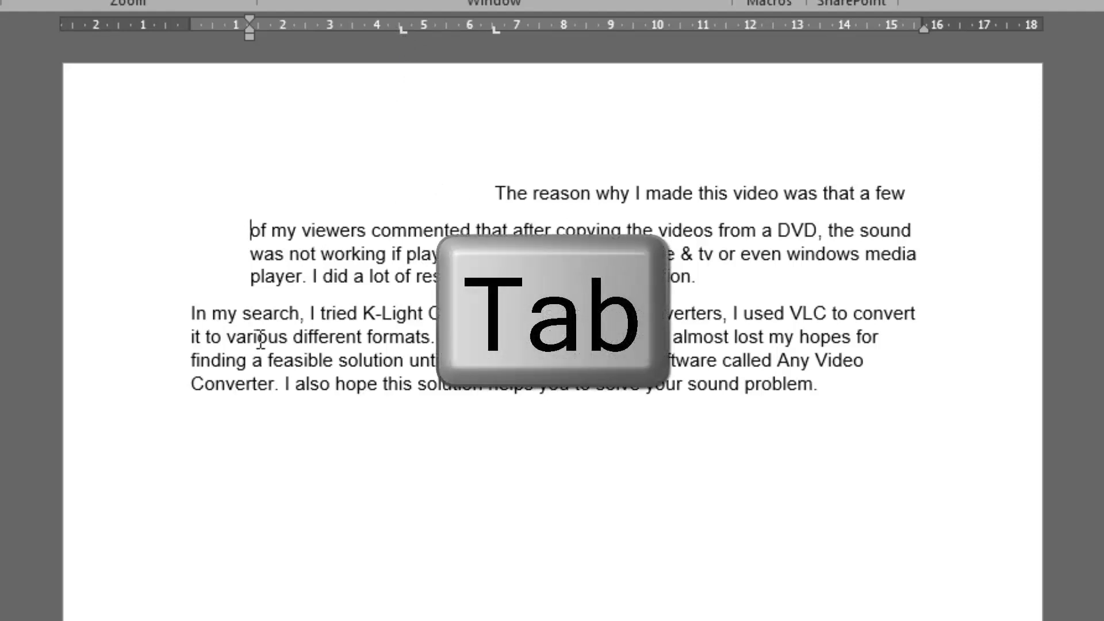
pyautogui.press('Tab')
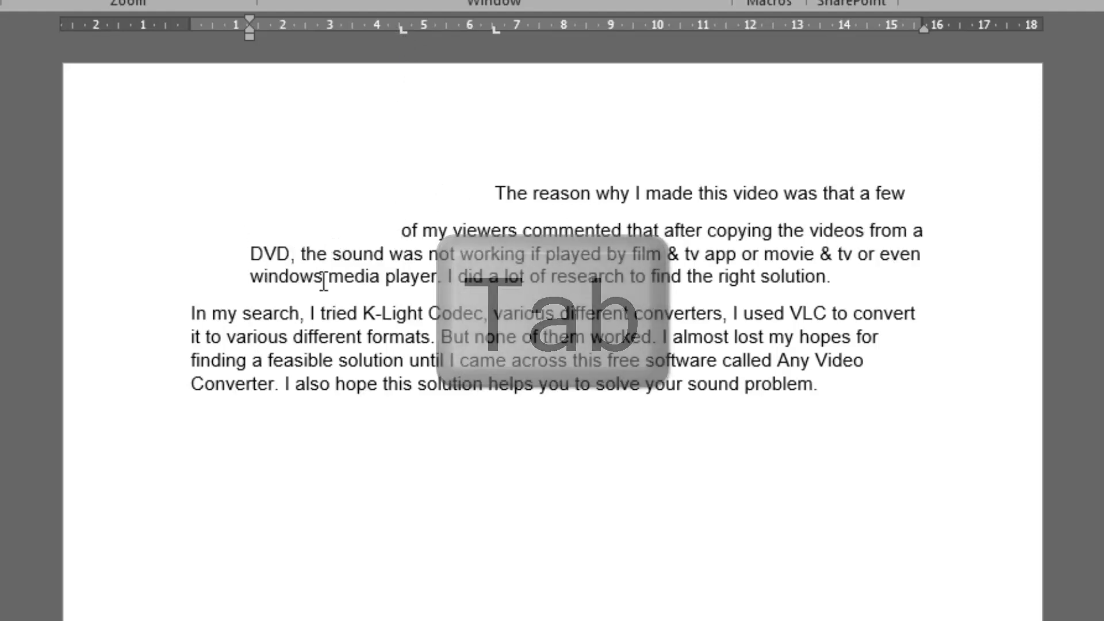
# Step: Start a new paragraph at "DVD" and align its first line to a new left tab stop at about 3 cm
pyautogui.click(252, 255)
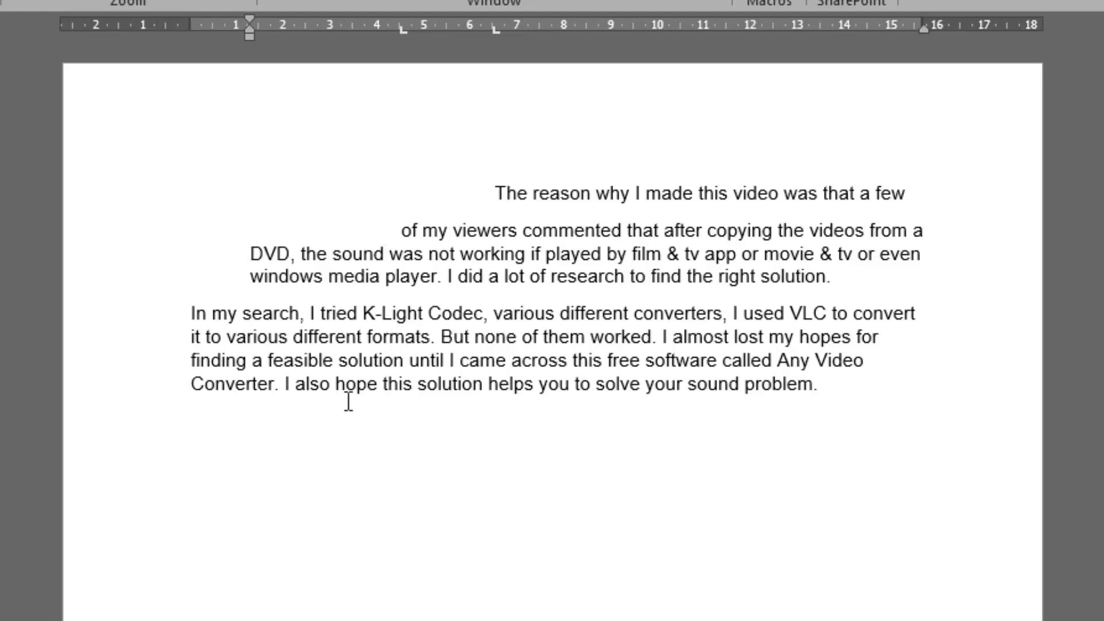
pyautogui.press('Return')
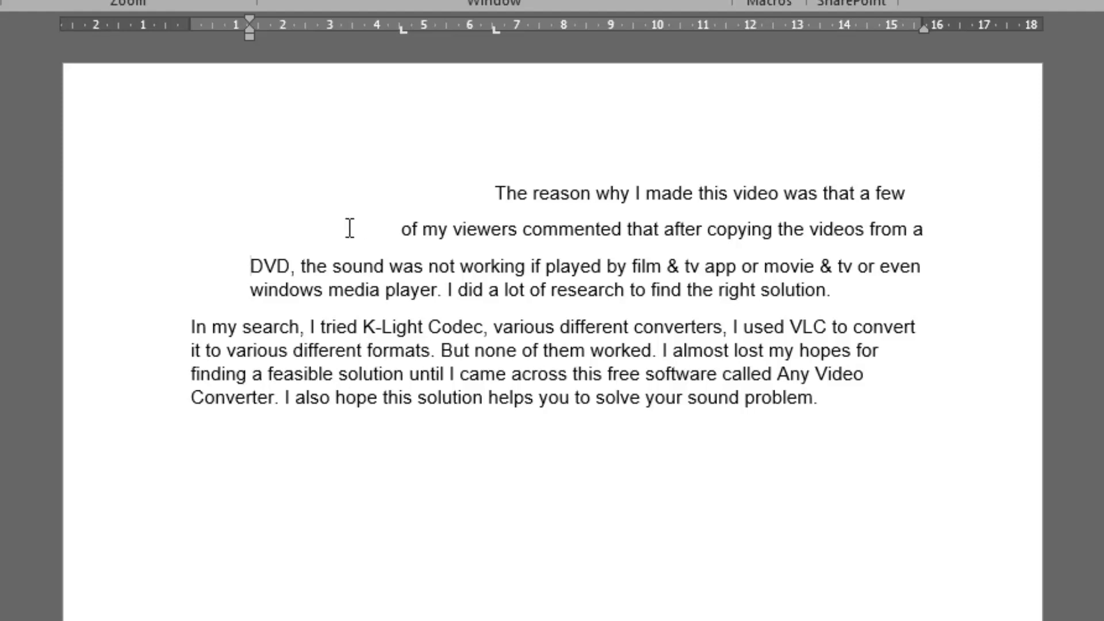
pyautogui.click(332, 30)
pyautogui.press('Tab')
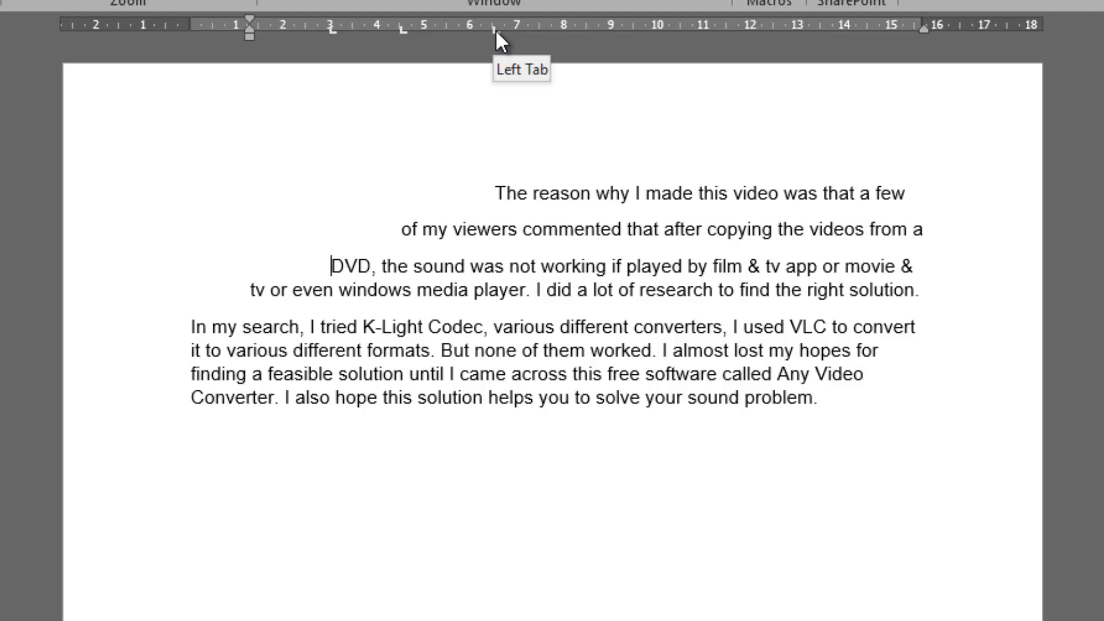
# Step: Remove the tab stops at about 6.5 cm and 4.5 cm from the "DVD" paragraph
pyautogui.moveTo(495, 29); pyautogui.dragTo(493, 57)
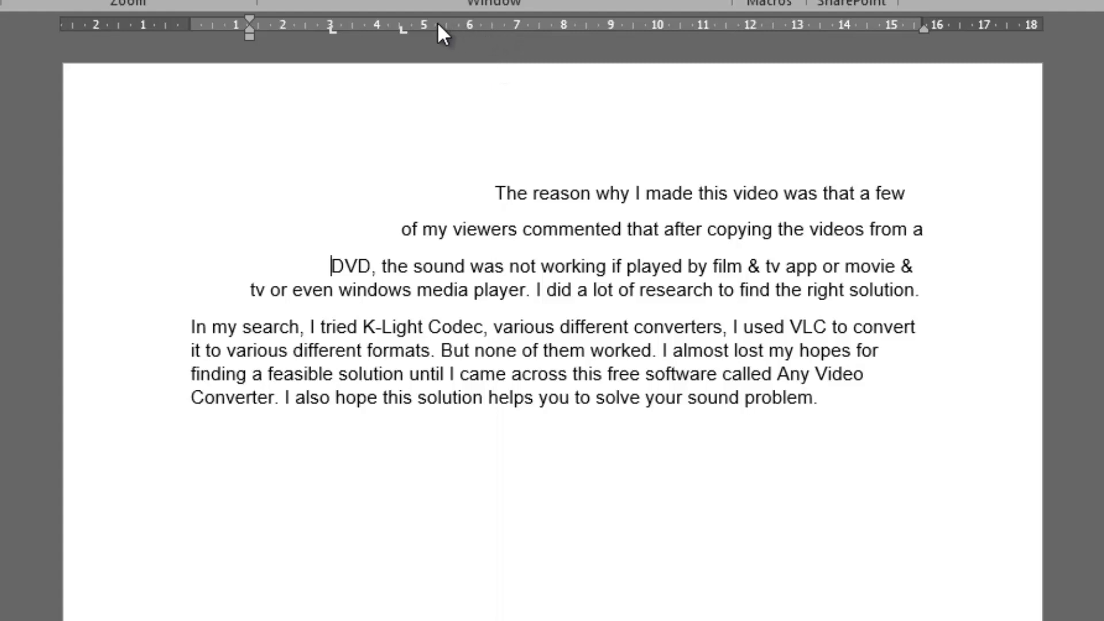
pyautogui.moveTo(404, 30); pyautogui.dragTo(407, 92)
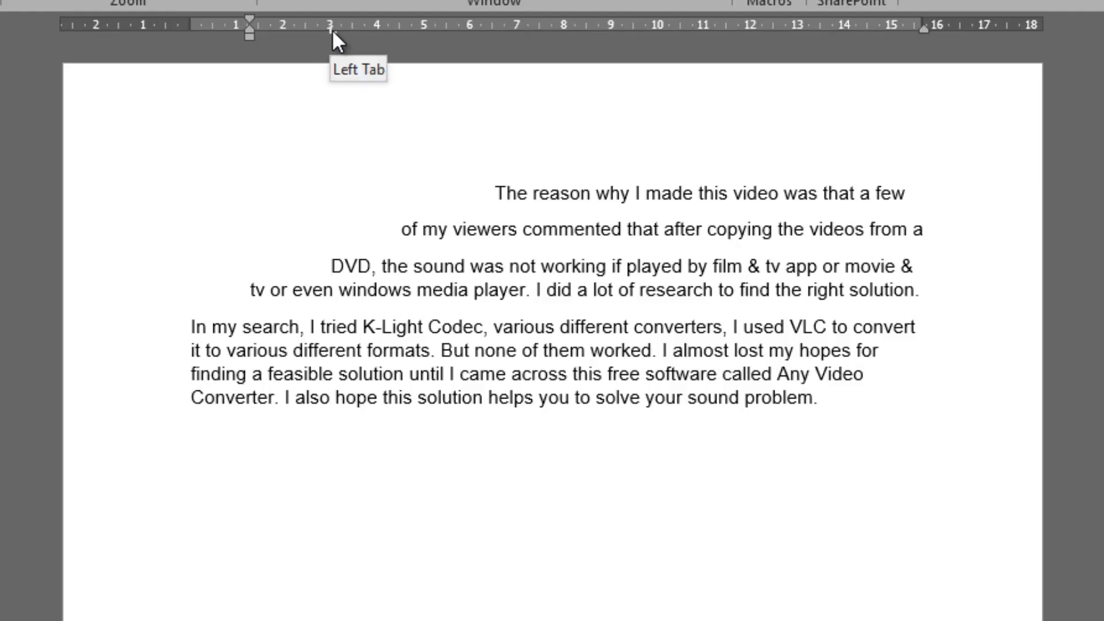
# Step: Add a 5 cm left tab stop to the "DVD" paragraph using the Tabs dialog and advance its first line to that stop
pyautogui.doubleClick(331, 29)
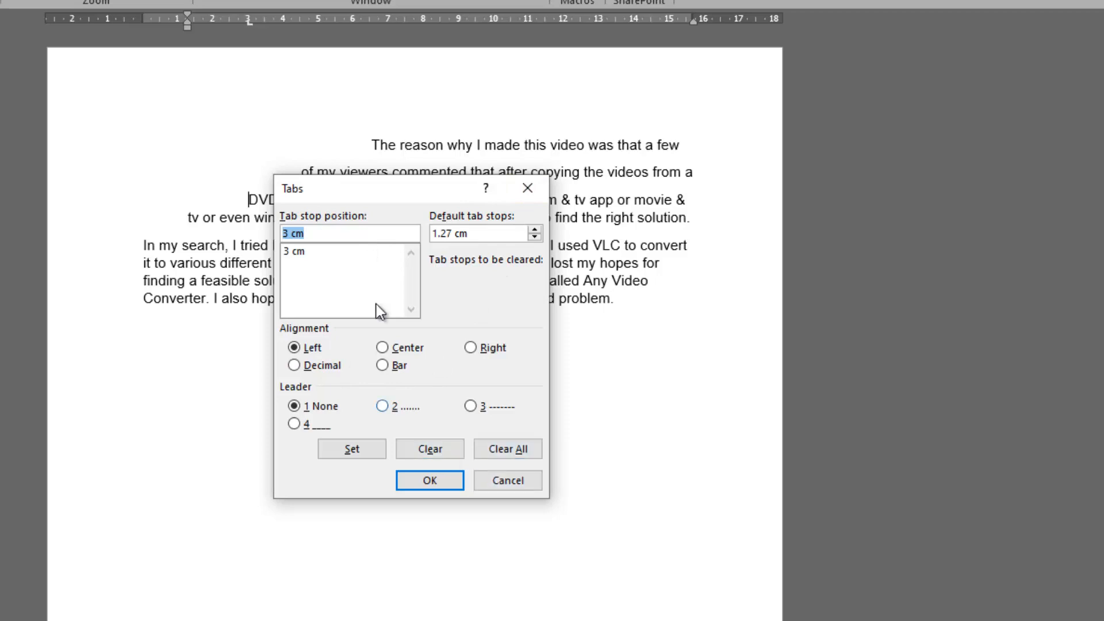
pyautogui.click(325, 234)
pyautogui.doubleClick(325, 234)
pyautogui.write('5')
pyautogui.press('Return')
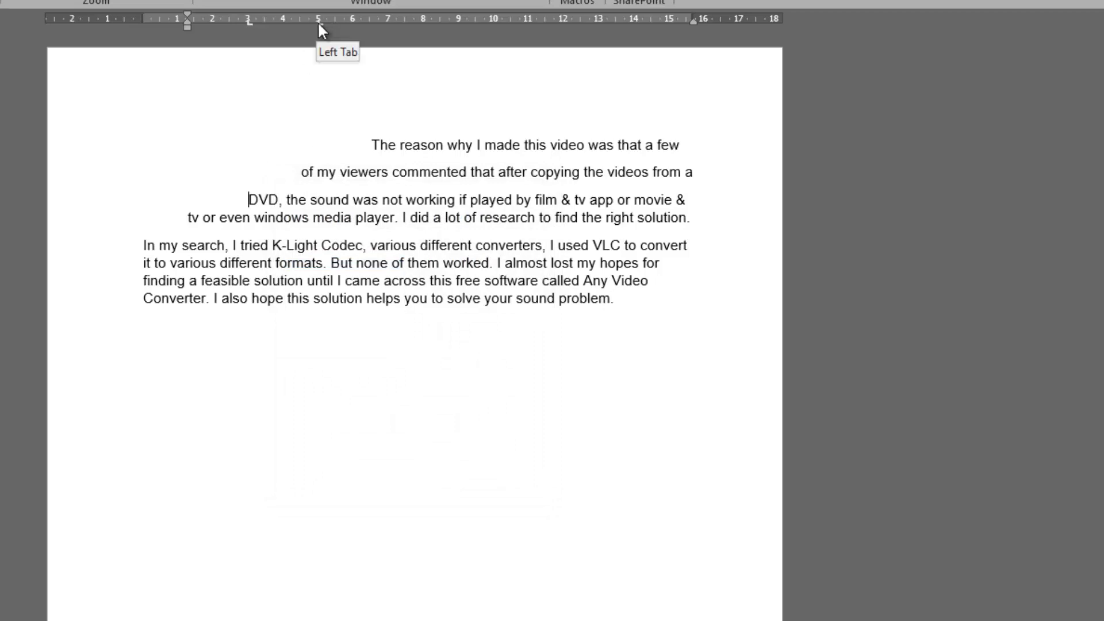
pyautogui.press('Tab')
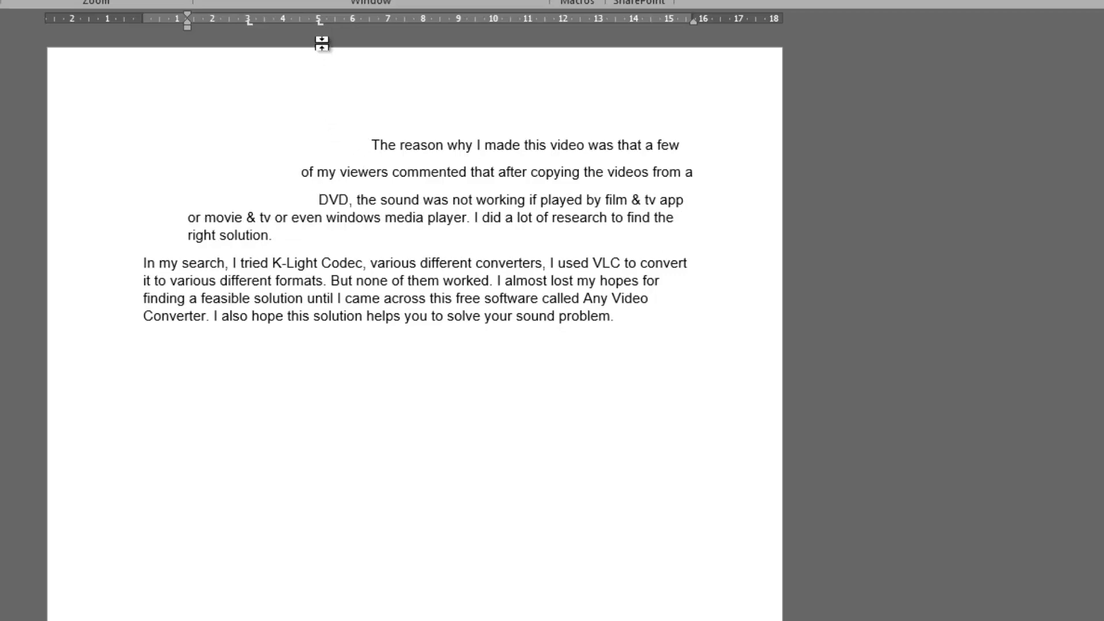
pyautogui.moveTo(321, 23); pyautogui.dragTo(321, 23)
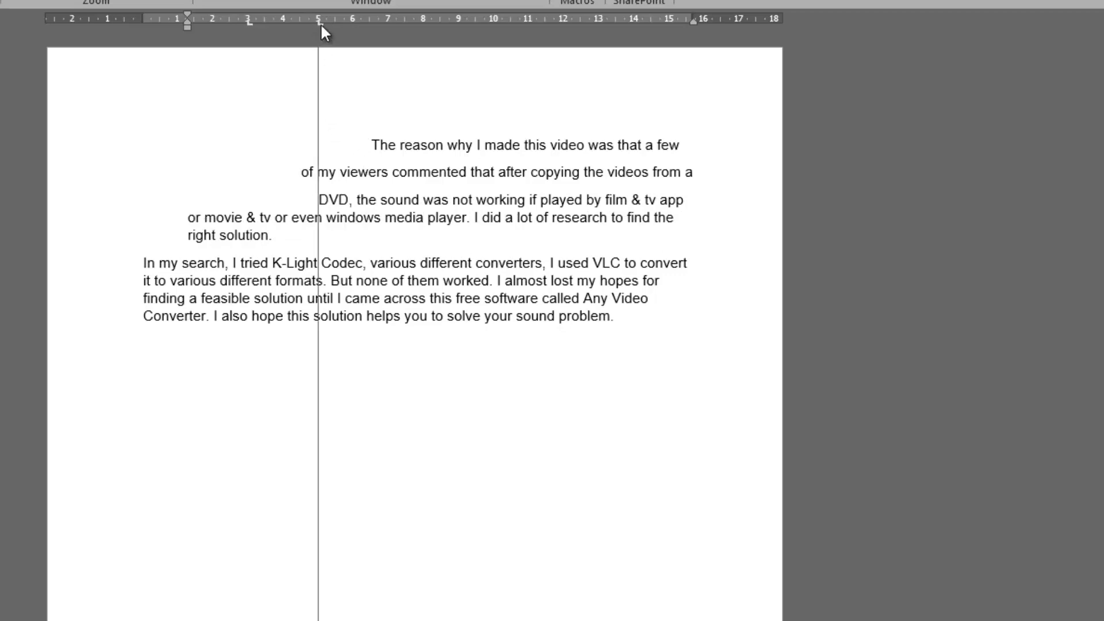